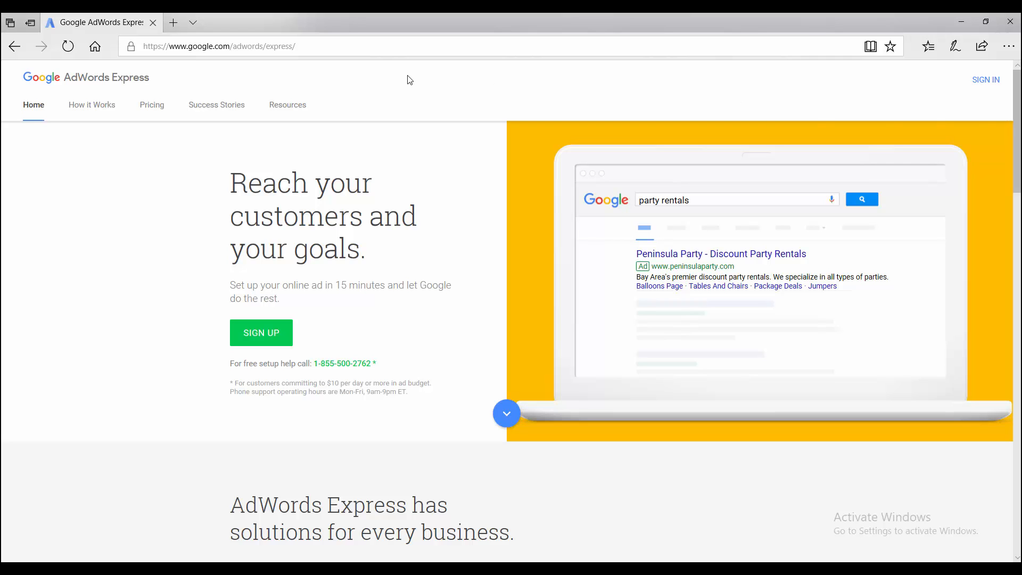
# Review how AdWords Express creates and shows ads on its How it Works page, and the budget information on its Pricing page
pyautogui.click(94, 108)
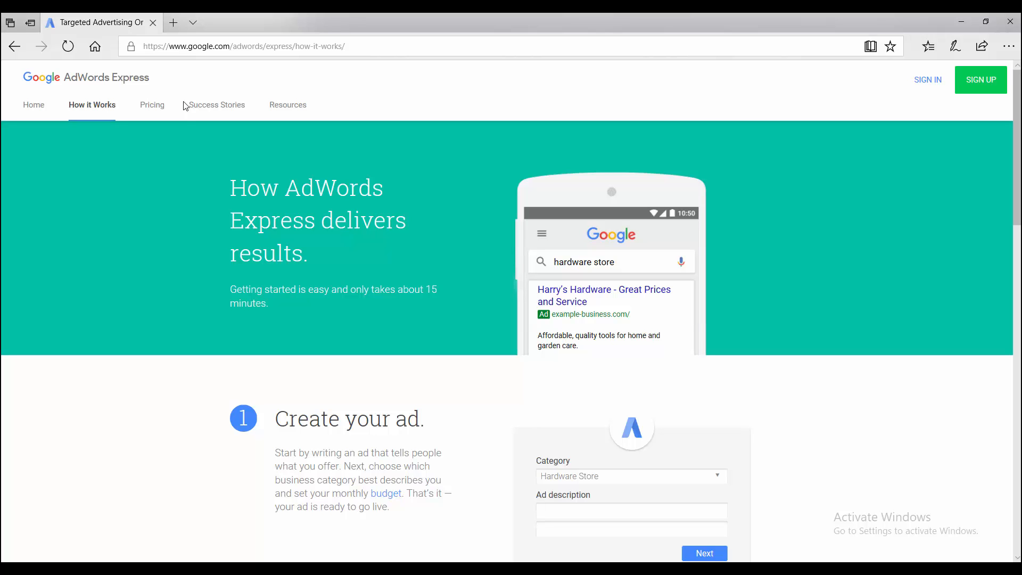
pyautogui.scroll(-4, 185, 159)
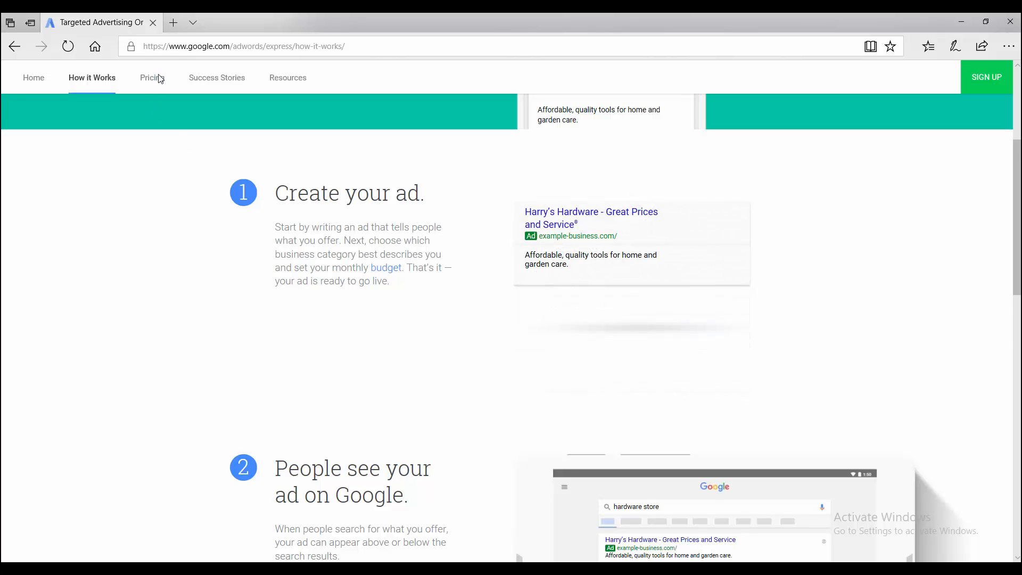
pyautogui.scroll(-3, 180, 138)
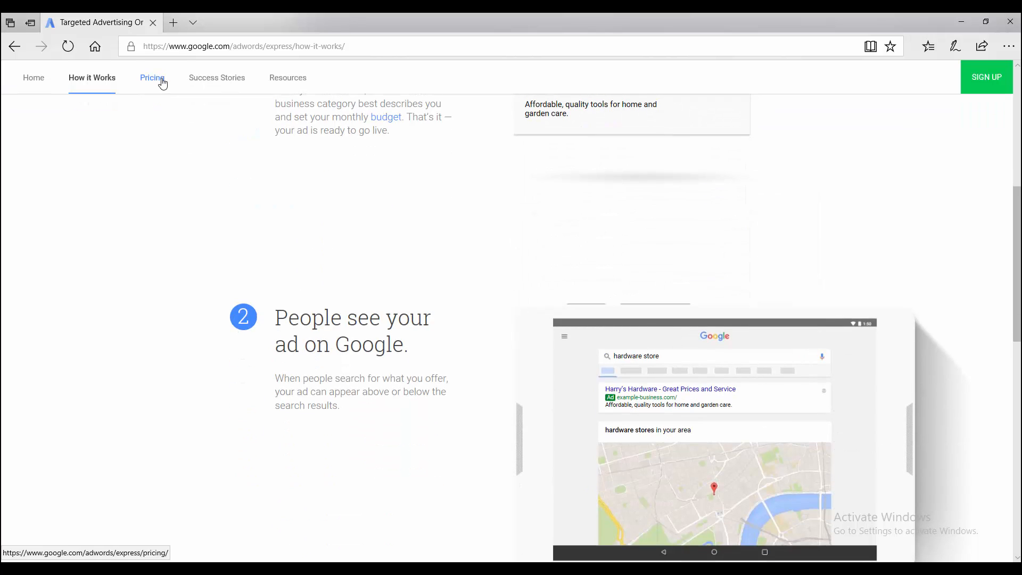
pyautogui.scroll(-3, 169, 137)
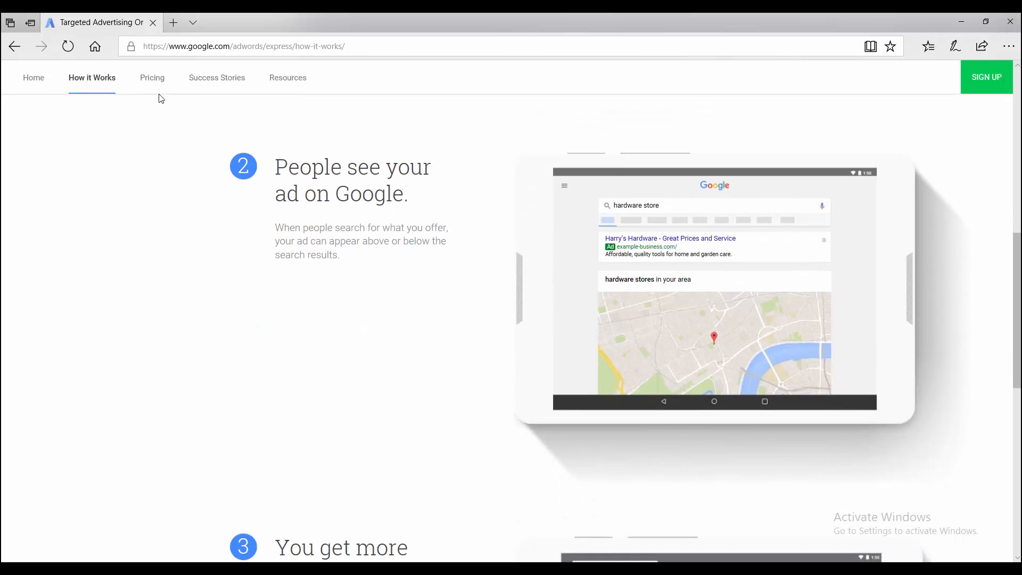
pyautogui.click(155, 79)
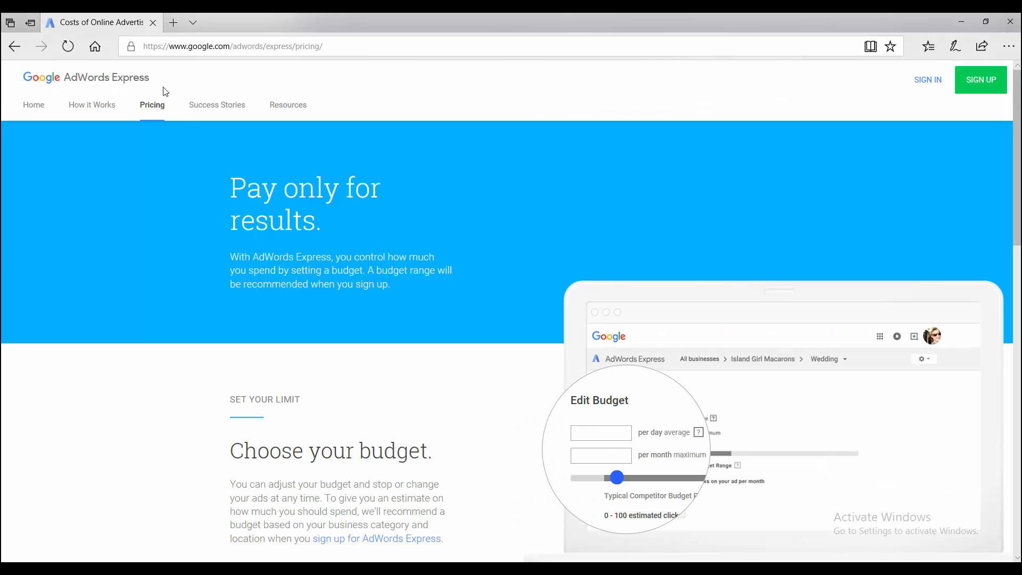
pyautogui.scroll(-1, 188, 141)
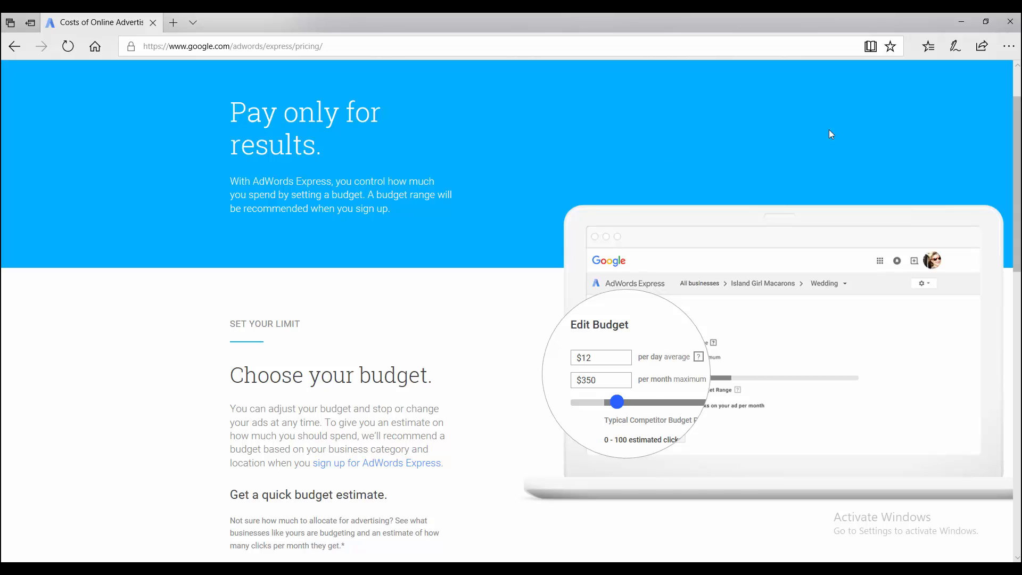
pyautogui.scroll(1, 852, 132)
# Start the sign-up for YouTube video advertising and look over the setup stages of the first AdWords campaign
pyautogui.click(985, 89)
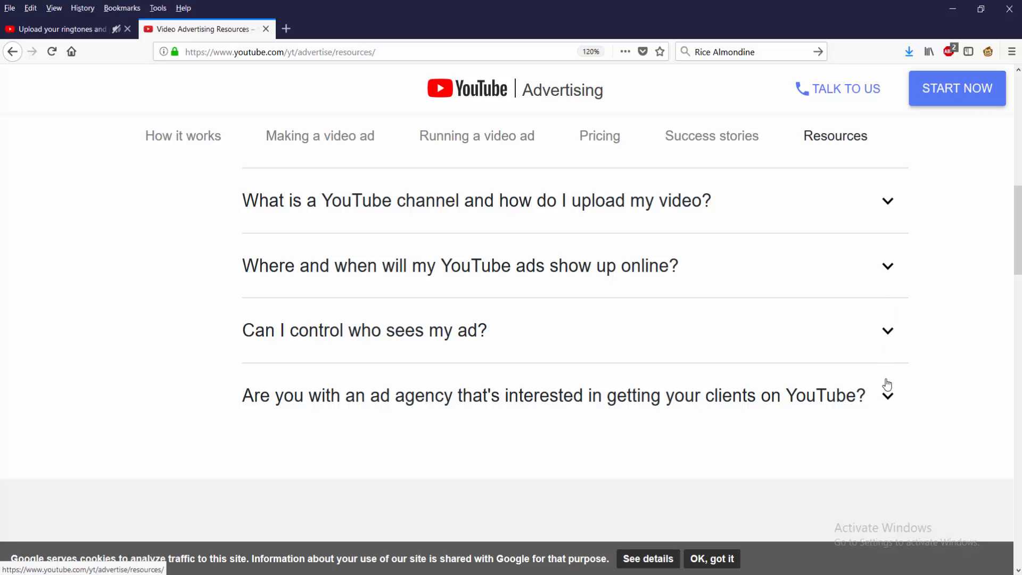
pyautogui.scroll(8, 884, 224)
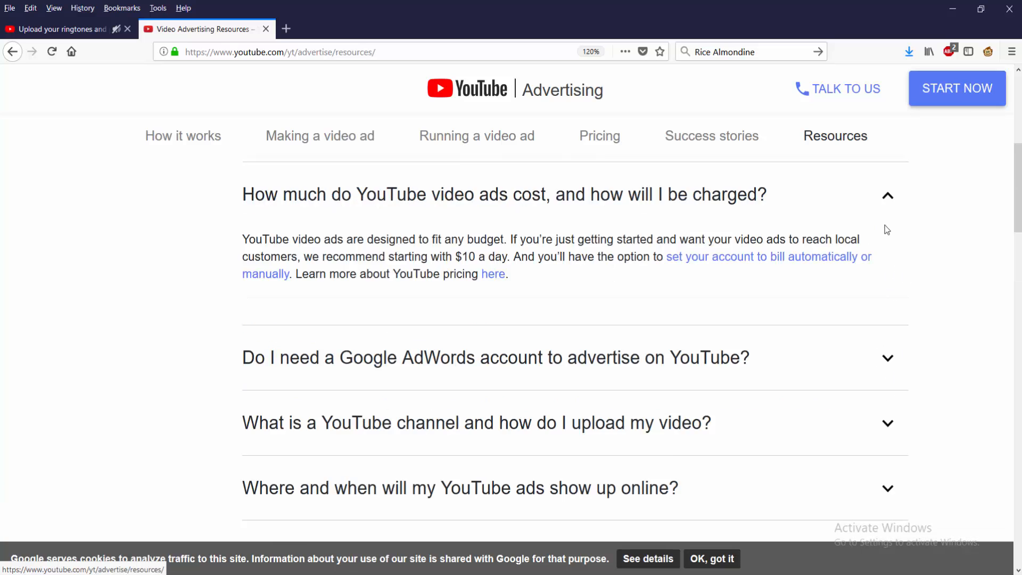
pyautogui.click(942, 95)
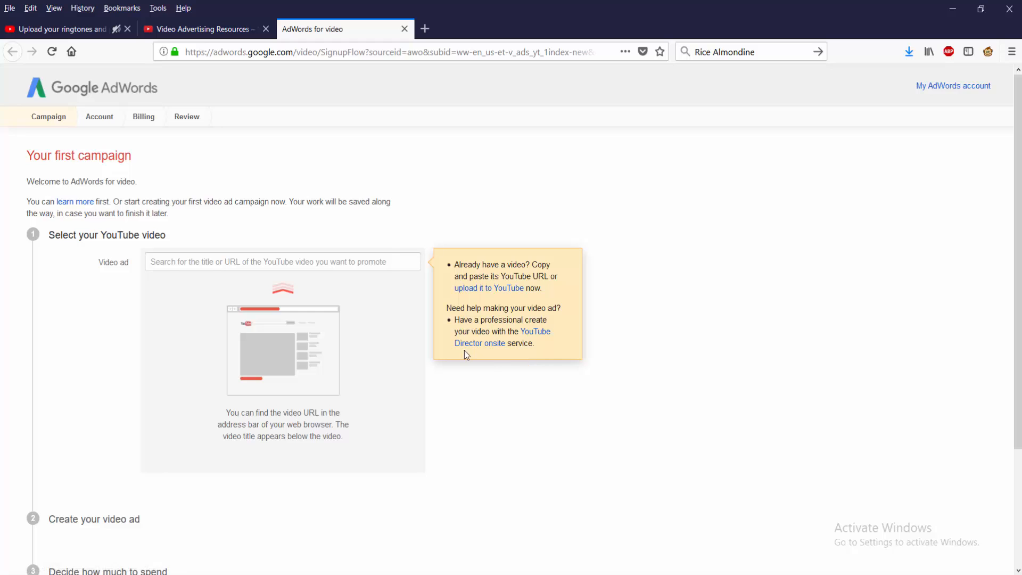
pyautogui.scroll(-3, 453, 353)
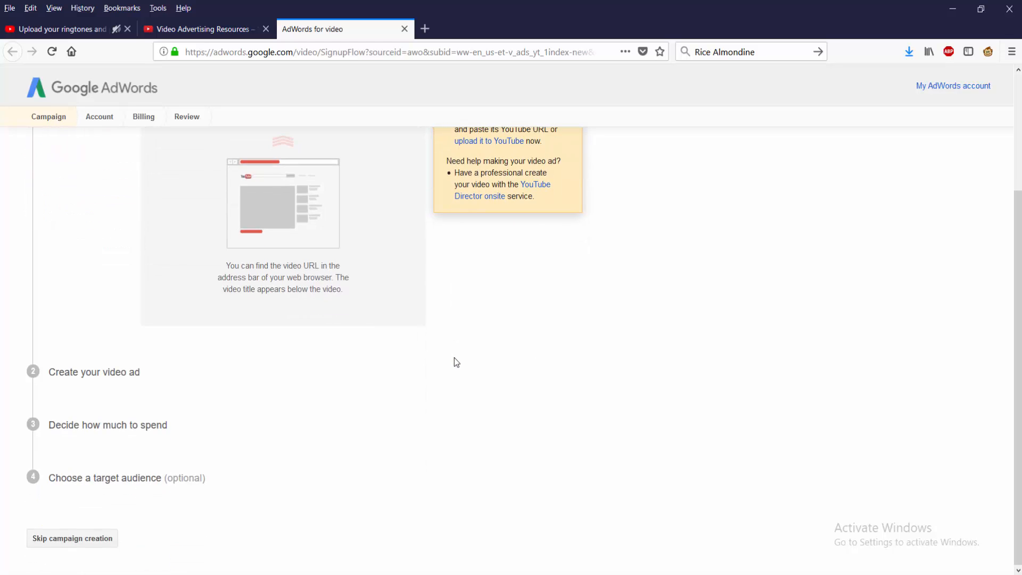
pyautogui.scroll(3, 456, 360)
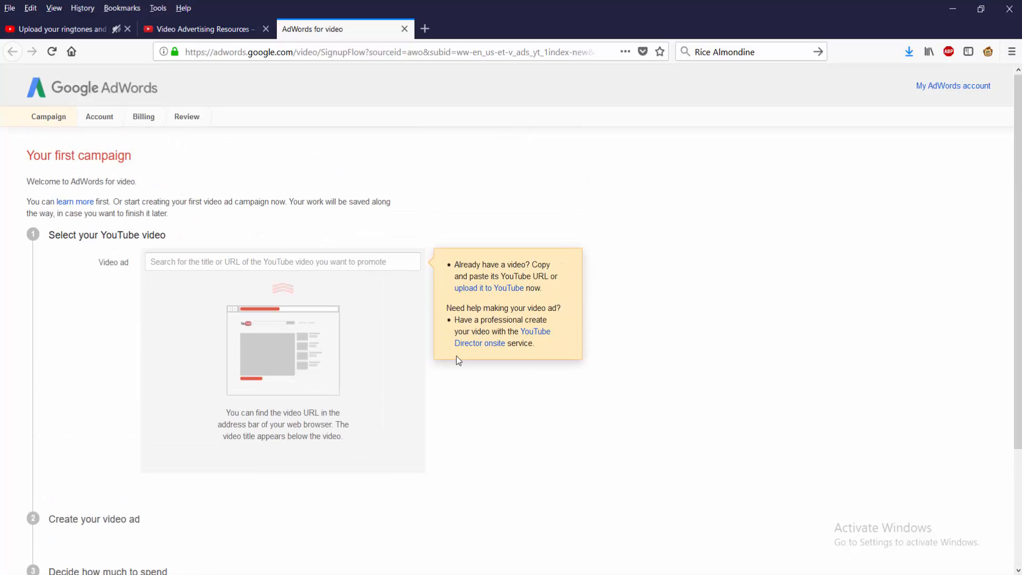
pyautogui.scroll(-3, 459, 361)
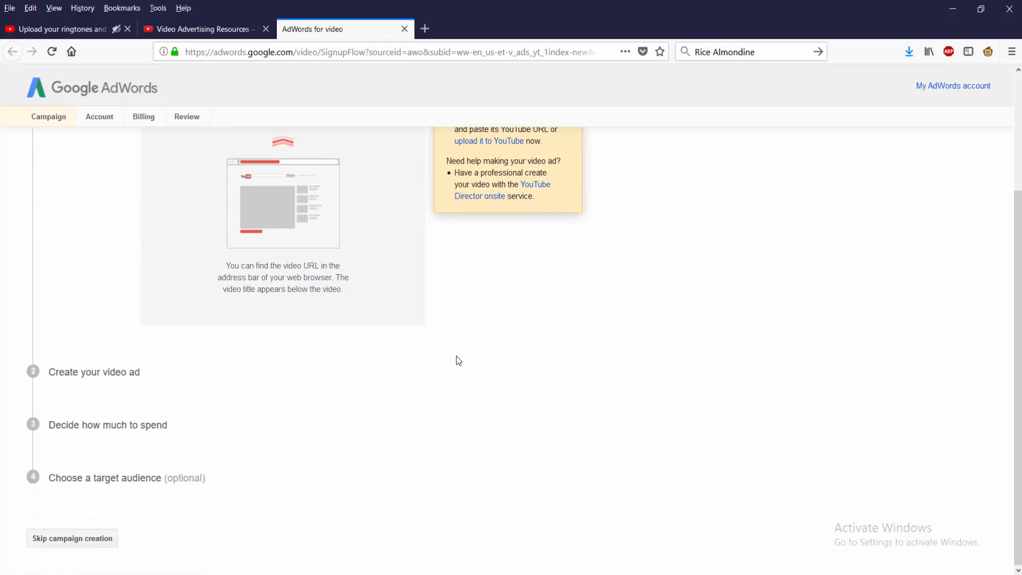
pyautogui.scroll(3, 430, 363)
# Open the AdWords account sign-in and verify the Google account by entering its password
pyautogui.click(954, 86)
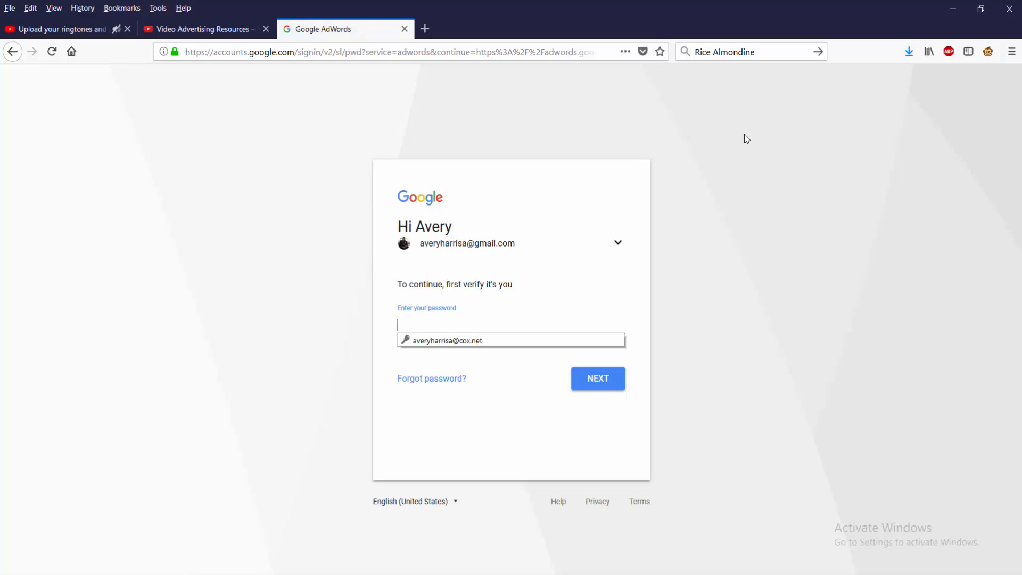
pyautogui.write('••••')
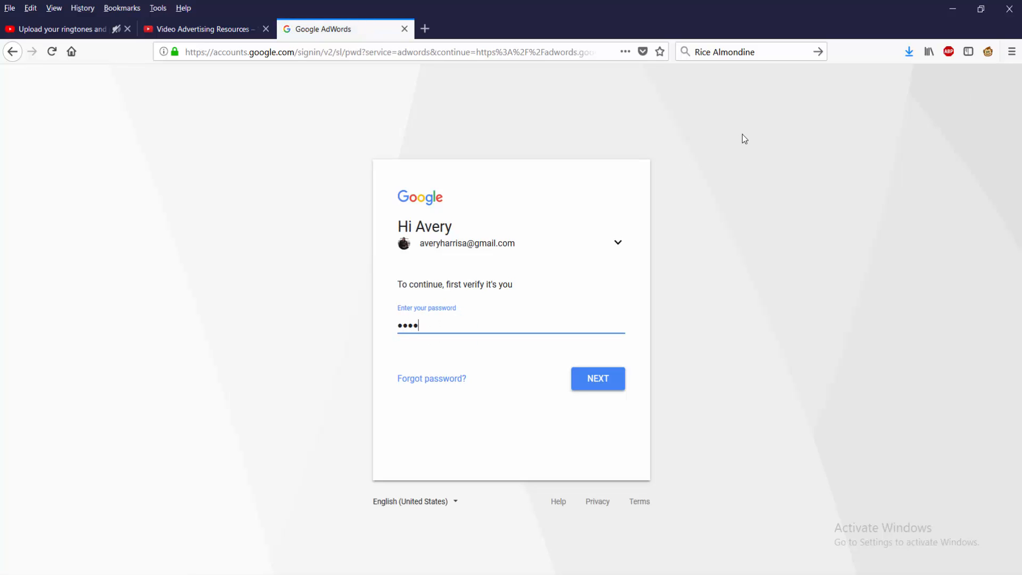
pyautogui.write('•••')
pyautogui.press('Return')
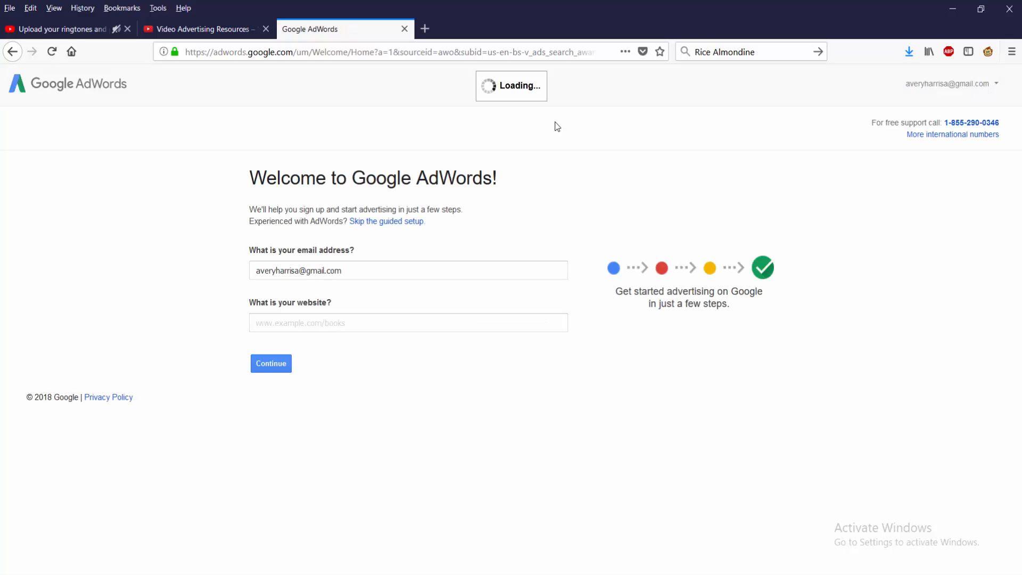
# Enter the YouTube channel's URL as the website and continue the AdWords setup
pyautogui.click(408, 323)
pyautogui.write('https://www.youtube.com/channel/UC2qnfjeU_eBLjonSccAhd2Q')
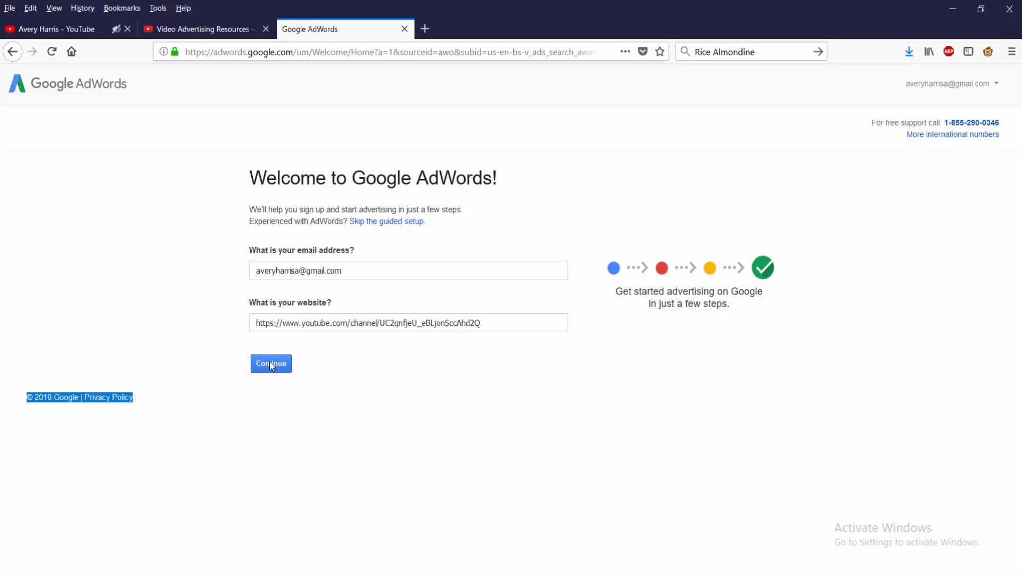
pyautogui.click(271, 364)
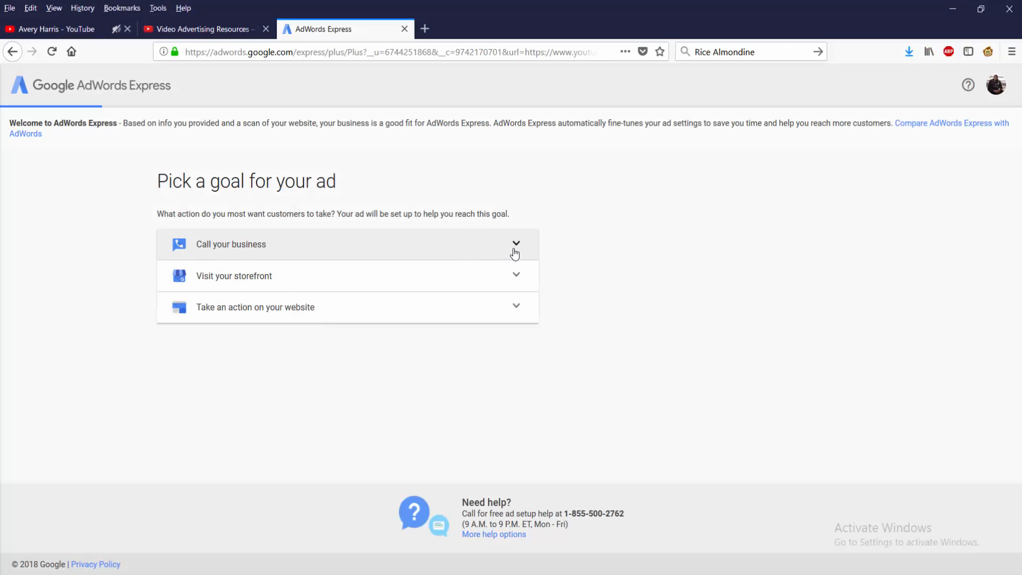
# Check the criteria for the Call your business goal, and pick Take an action on your website as the ad's goal
pyautogui.click(515, 251)
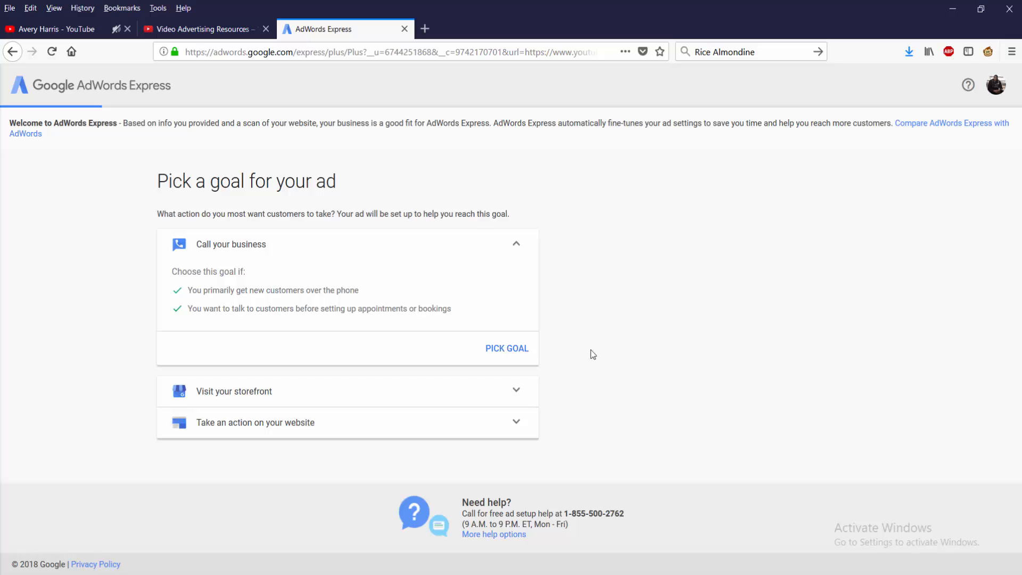
pyautogui.click(520, 248)
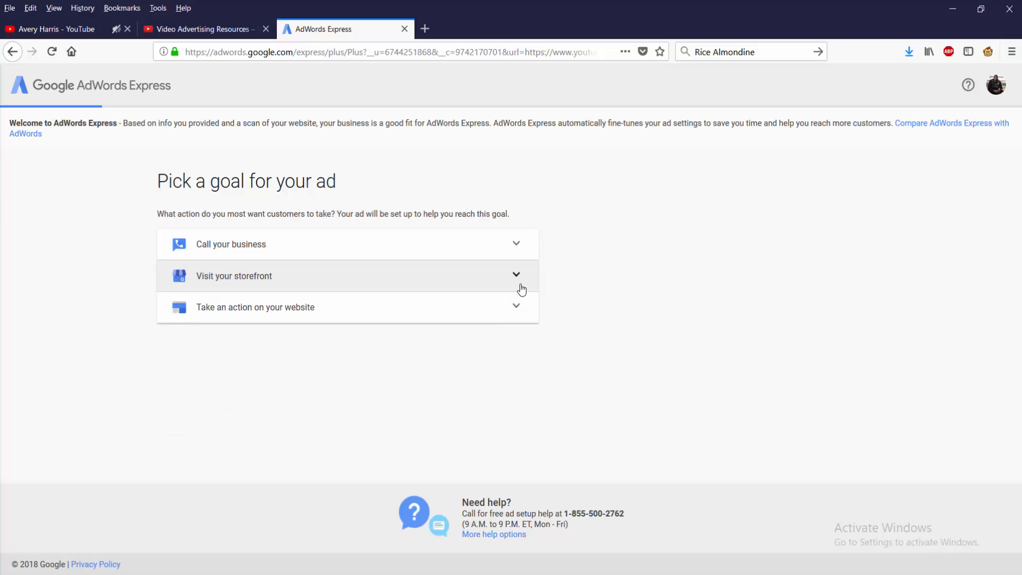
pyautogui.click(521, 307)
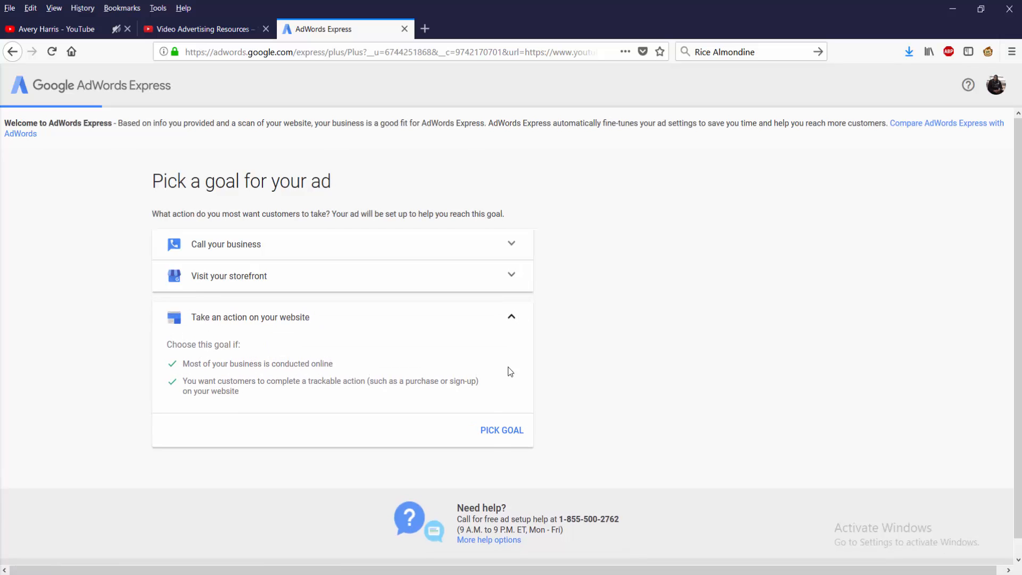
pyautogui.click(495, 440)
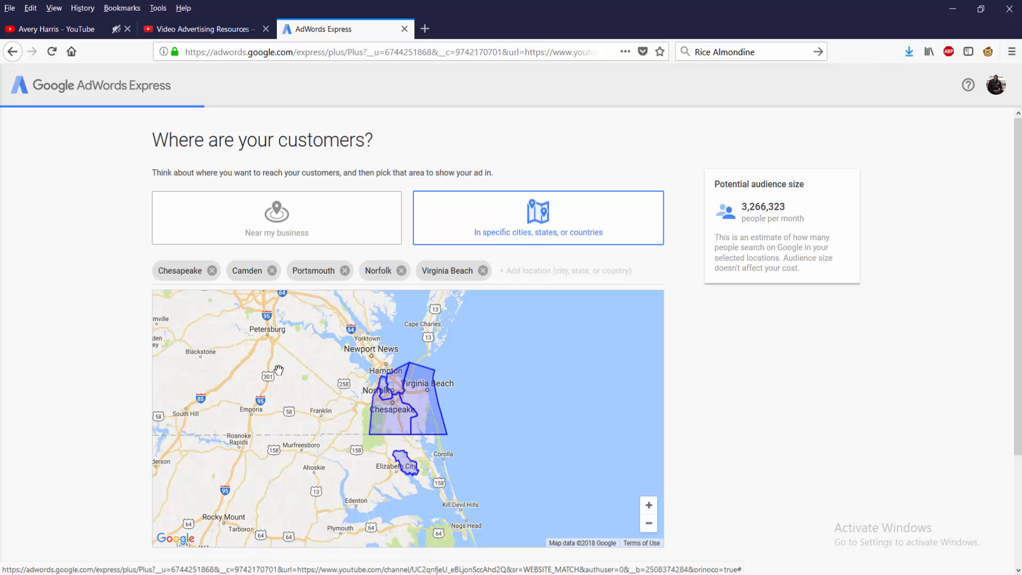
# Review the selected customer locations on the map and continue to defining the product or service
pyautogui.scroll(-1, 280, 371)
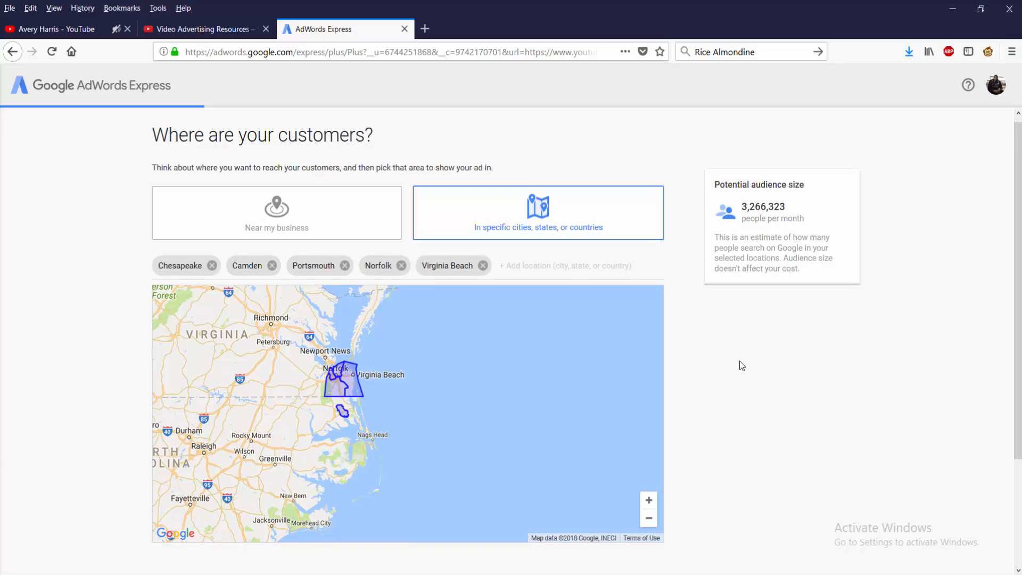
pyautogui.scroll(-3, 740, 363)
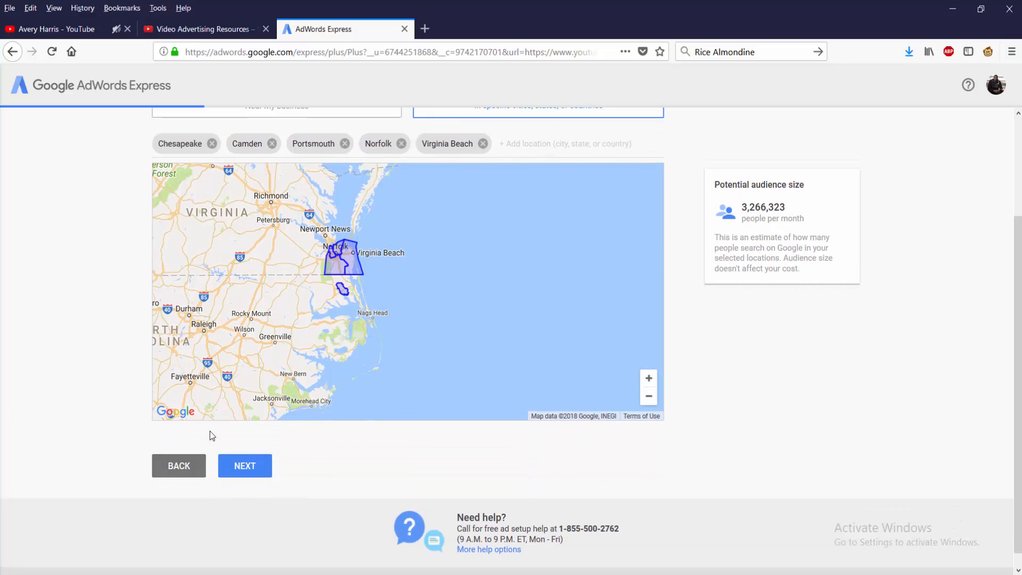
pyautogui.click(551, 154)
pyautogui.scroll(2, 573, 275)
pyautogui.scroll(-4, 354, 337)
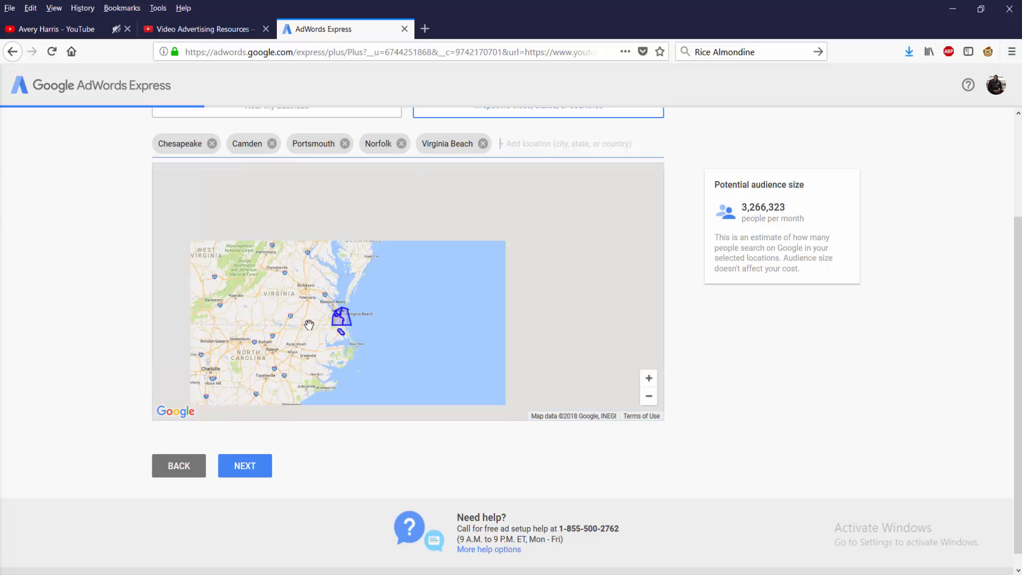
pyautogui.scroll(1, 689, 381)
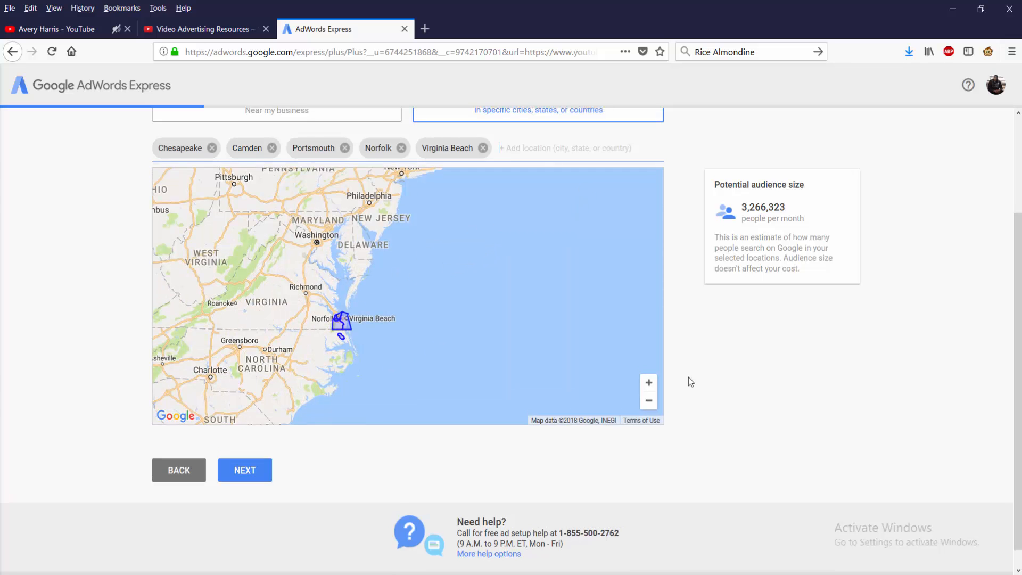
pyautogui.scroll(3, 689, 383)
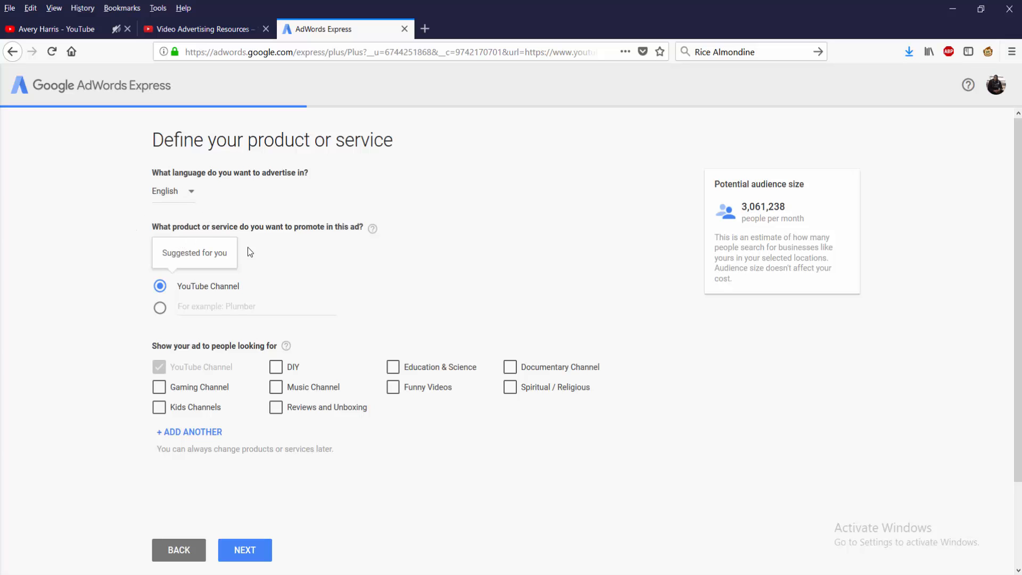
# Show the YouTube Channel ad to people looking for Reviews and Unboxing, and open an entry for another product or service
pyautogui.scroll(-2, 285, 202)
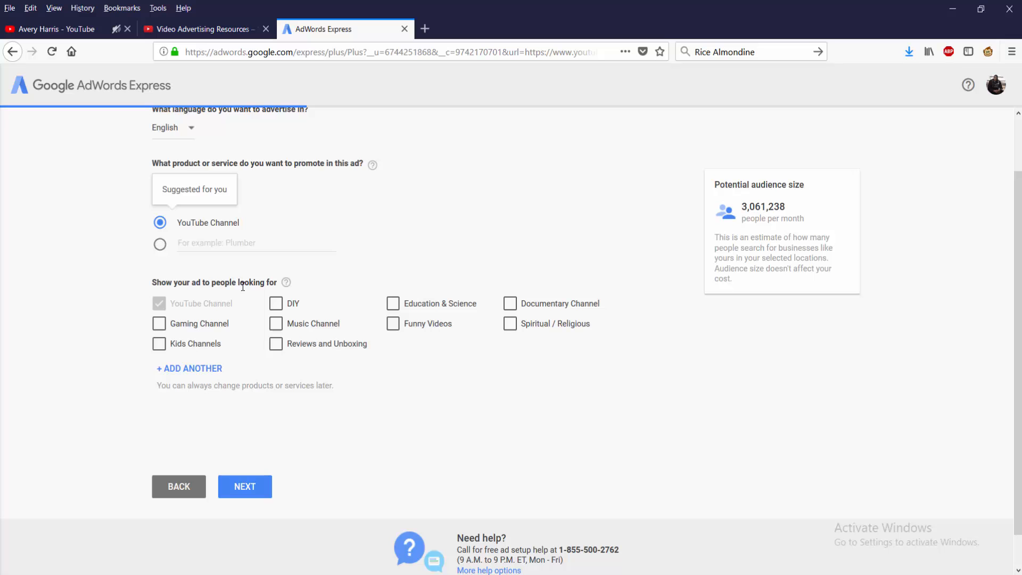
pyautogui.scroll(-1, 265, 331)
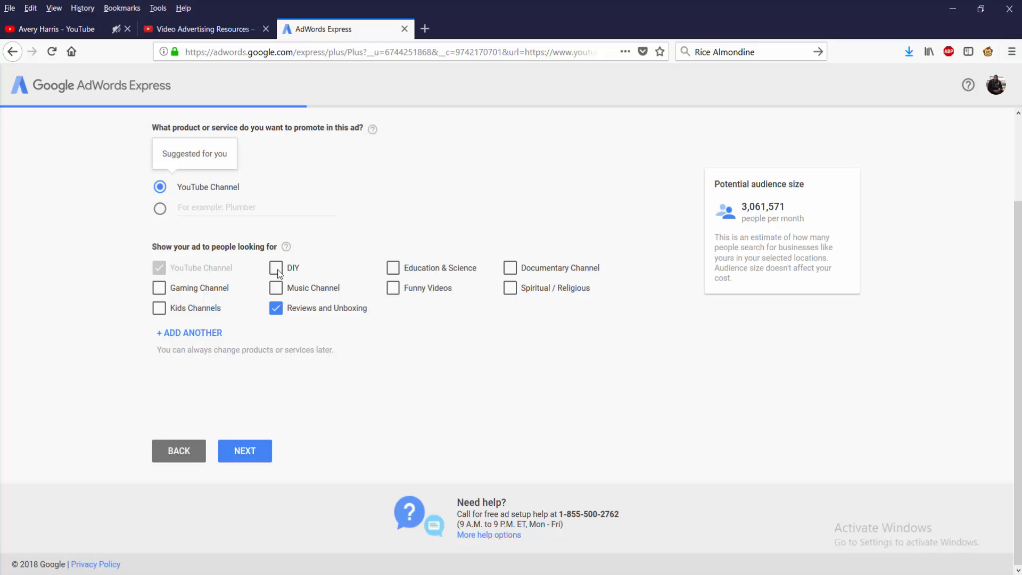
pyautogui.click(198, 339)
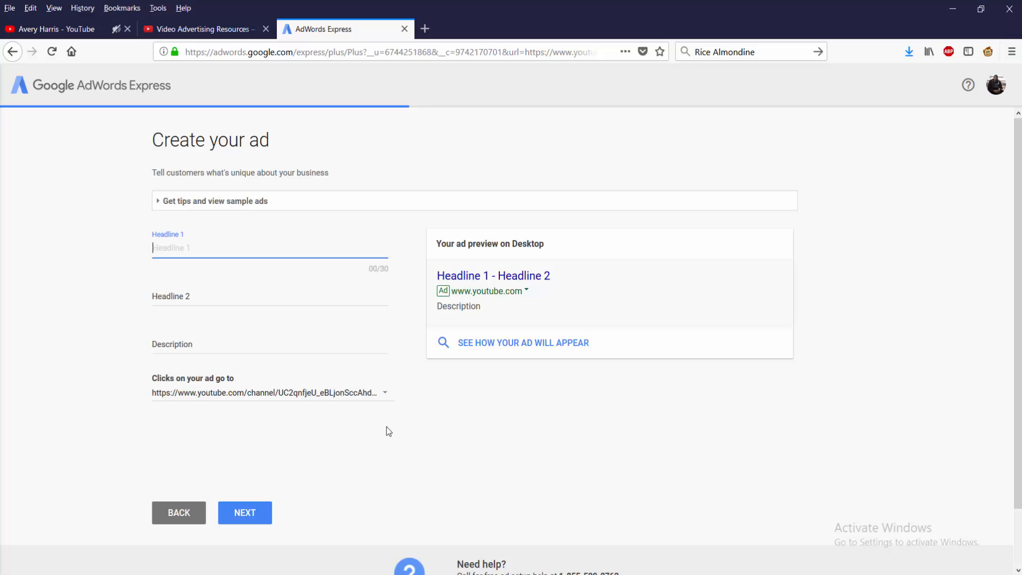
# Set Headline 1 of the ad to the channel owner's full name followed by "Channel"
pyautogui.write('Aery')
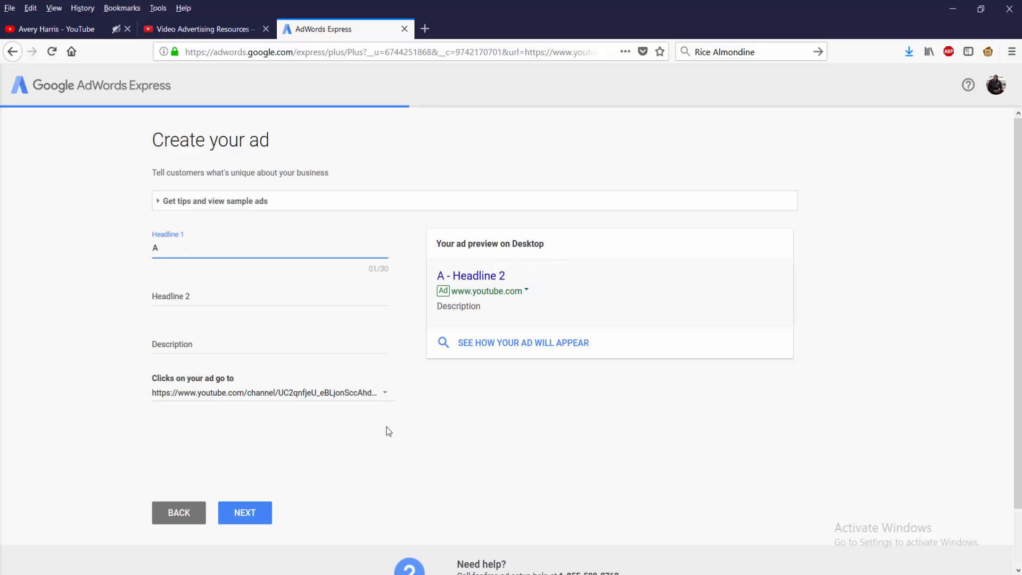
pyautogui.press('BackSpace')
pyautogui.press('BackSpace')
pyautogui.press('BackSpace')
pyautogui.write('very ')
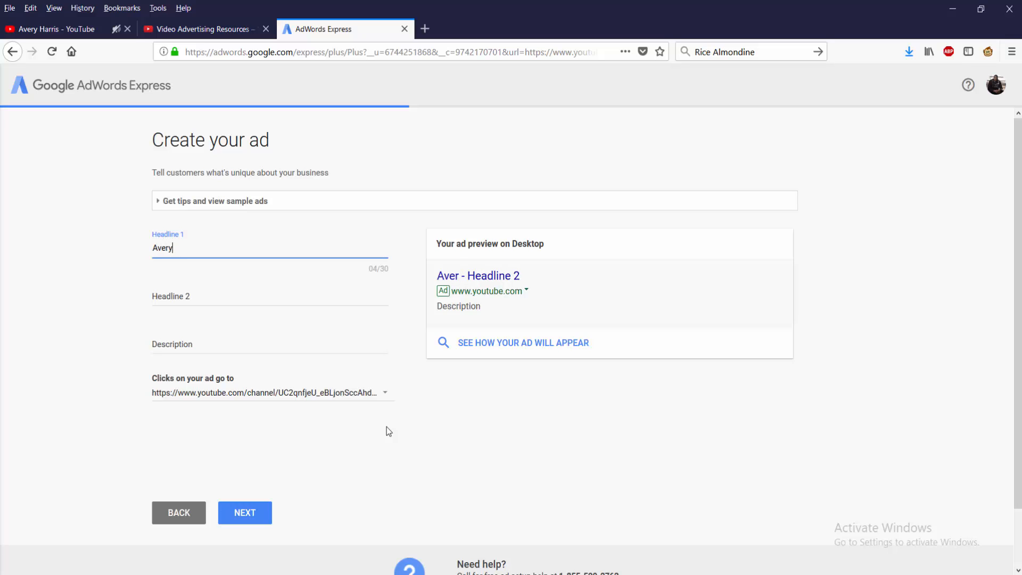
pyautogui.write('Harris')
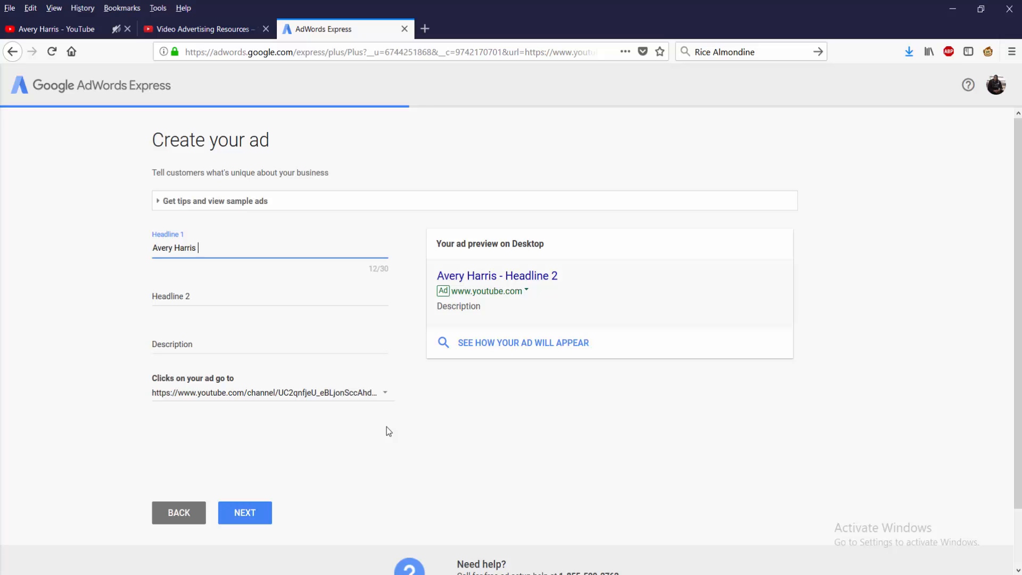
pyautogui.write(' Channel')
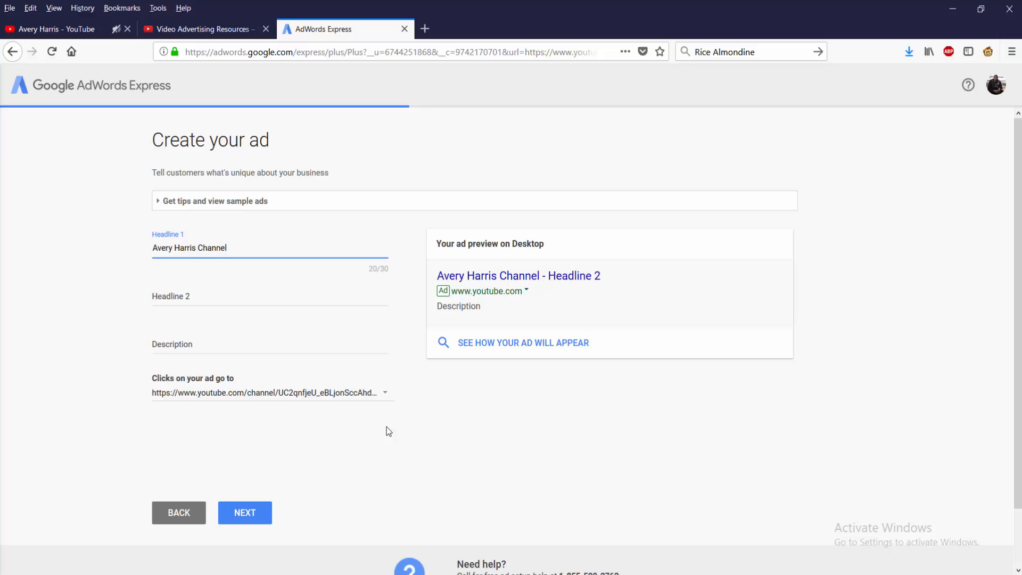
# Begin Headline 2 with "Start your", describe the ad as "On my channel, I talk about, showcase and review various online opportunities.", and continue
pyautogui.click(240, 297)
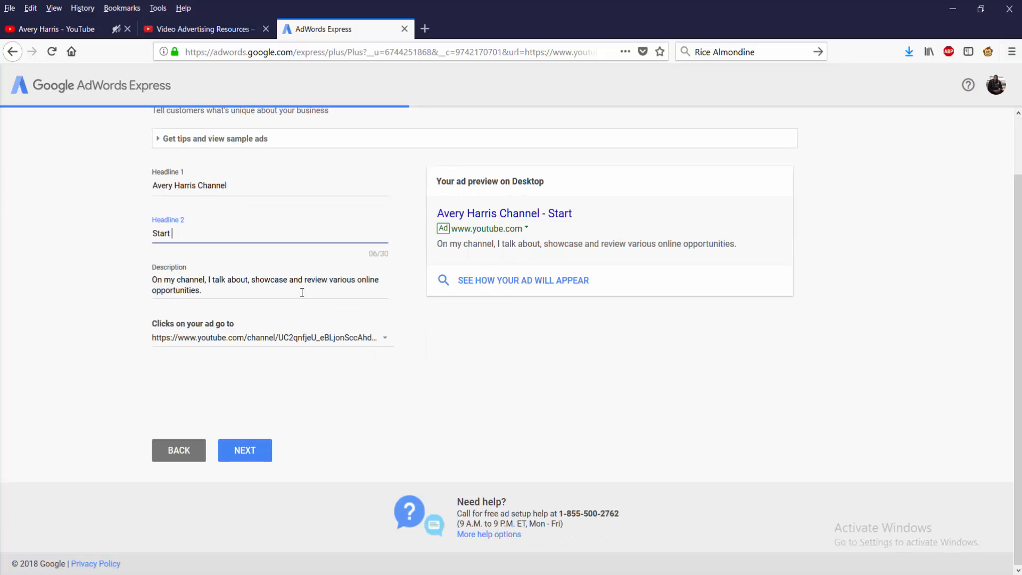
pyautogui.write('your')
pyautogui.click(242, 451)
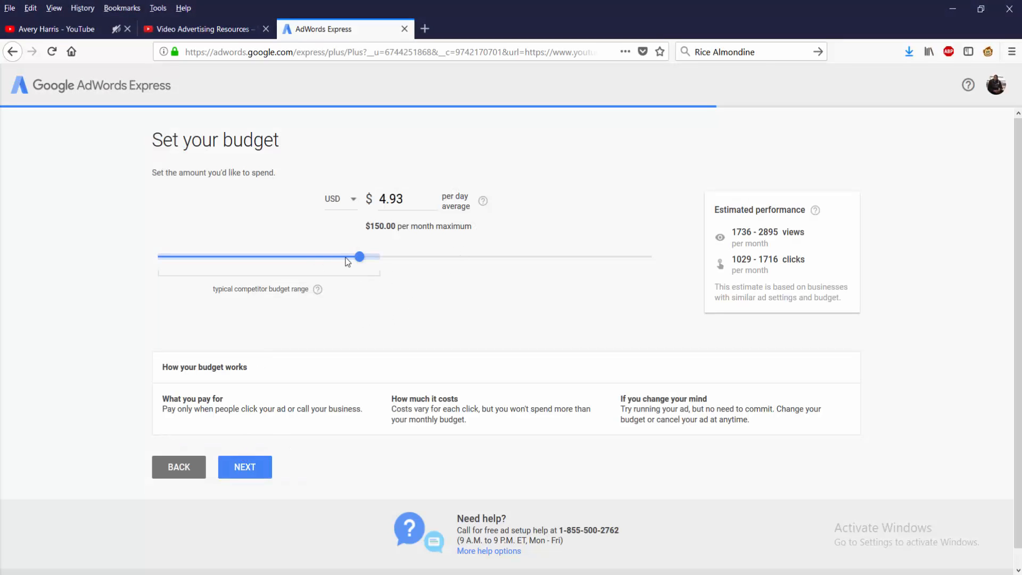
# Try average daily budgets of $1.64 and $5.26 and read the explanation of the typical competitor budget range
pyautogui.moveTo(365, 261); pyautogui.dragTo(1, 310)
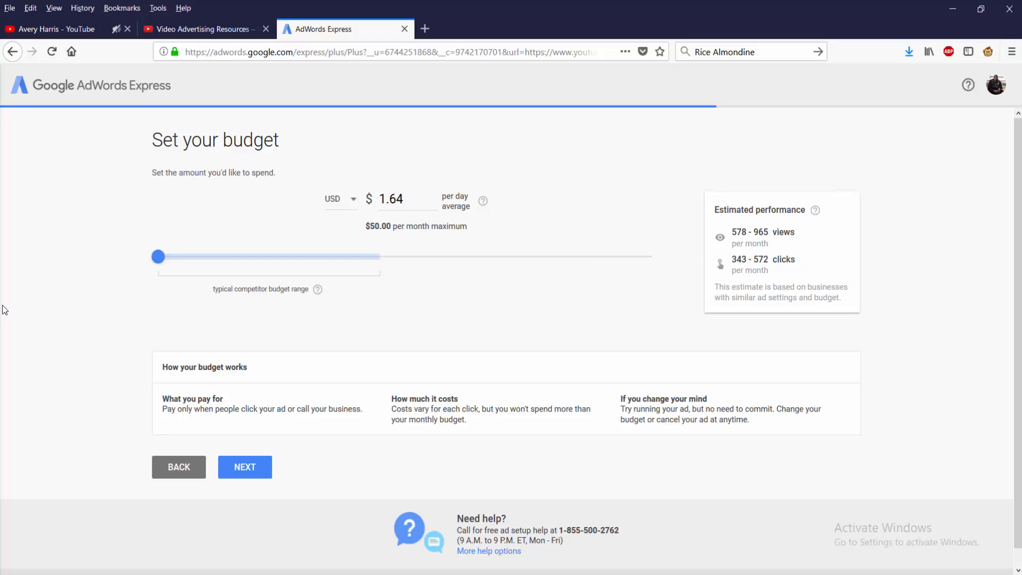
pyautogui.click(315, 288)
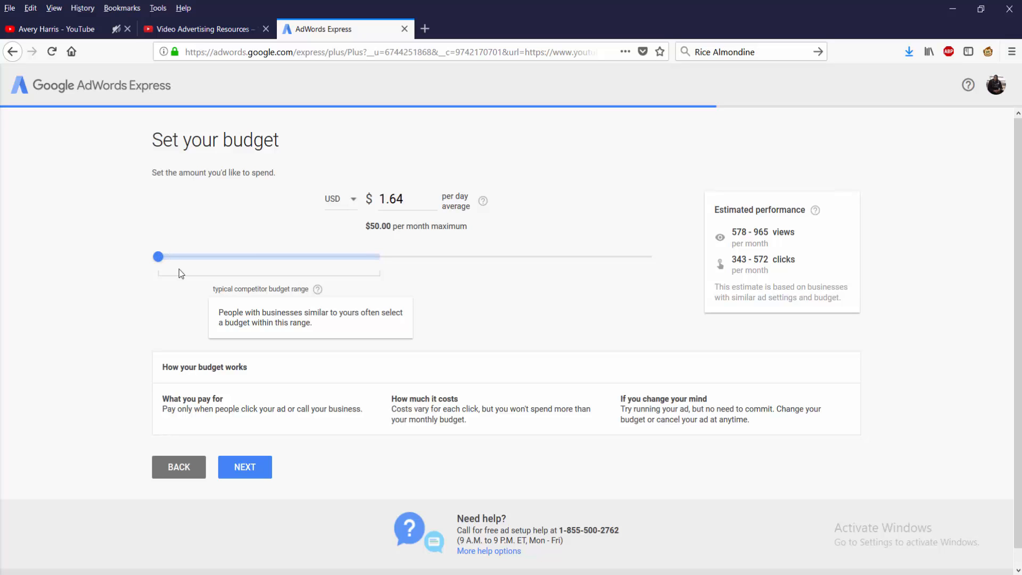
pyautogui.moveTo(159, 258); pyautogui.dragTo(353, 275)
pyautogui.click(379, 259)
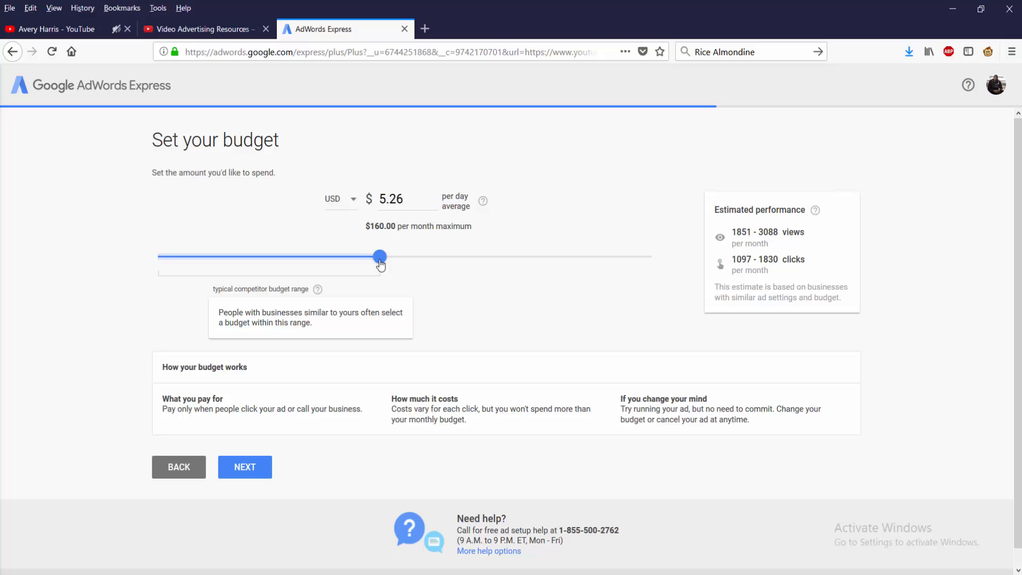
pyautogui.click(370, 267)
pyautogui.click(380, 270)
# Lower the average daily budget to $1.97, a monthly maximum of $60.00, and continue to the ad settings review
pyautogui.moveTo(381, 271); pyautogui.dragTo(196, 272)
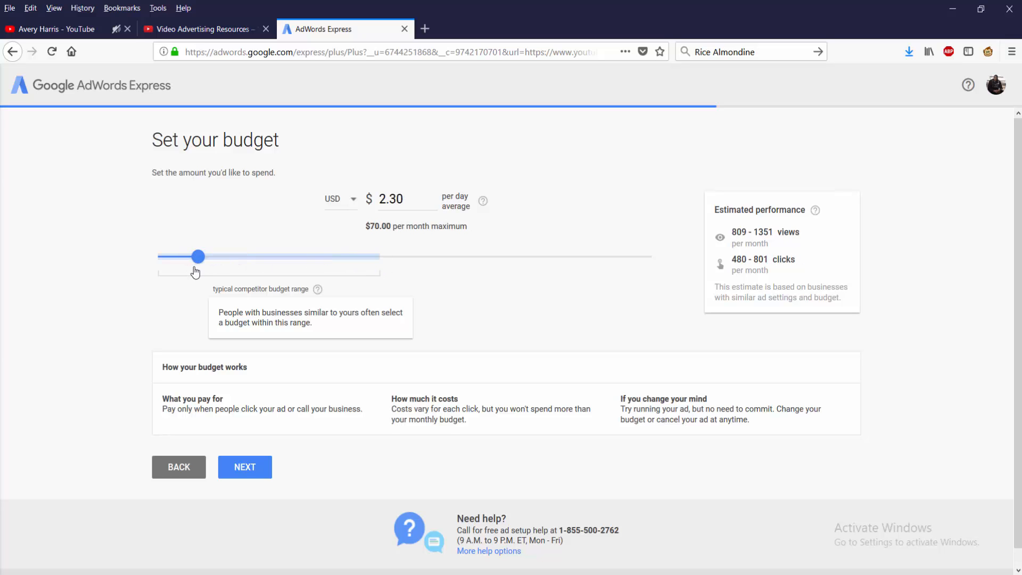
pyautogui.click(190, 273)
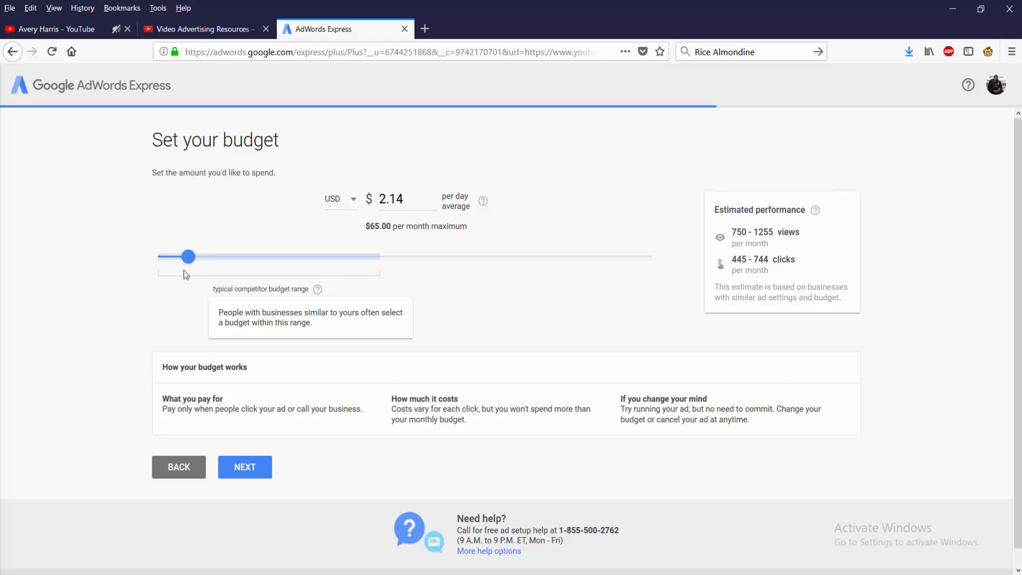
pyautogui.click(181, 271)
pyautogui.click(234, 466)
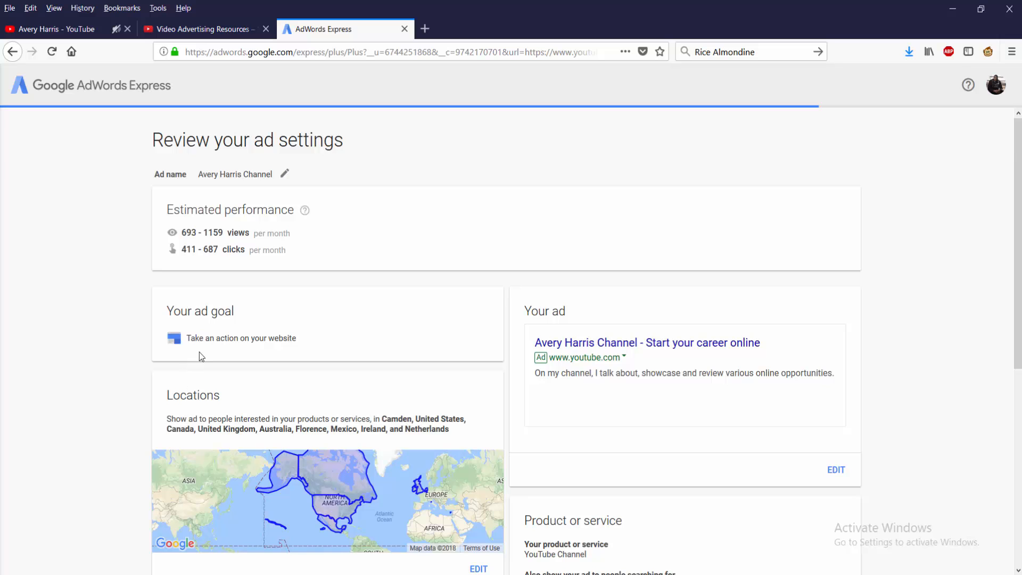
# Review the ad's goal, customer locations, ad text, product or service, and budget
pyautogui.scroll(-2, 213, 346)
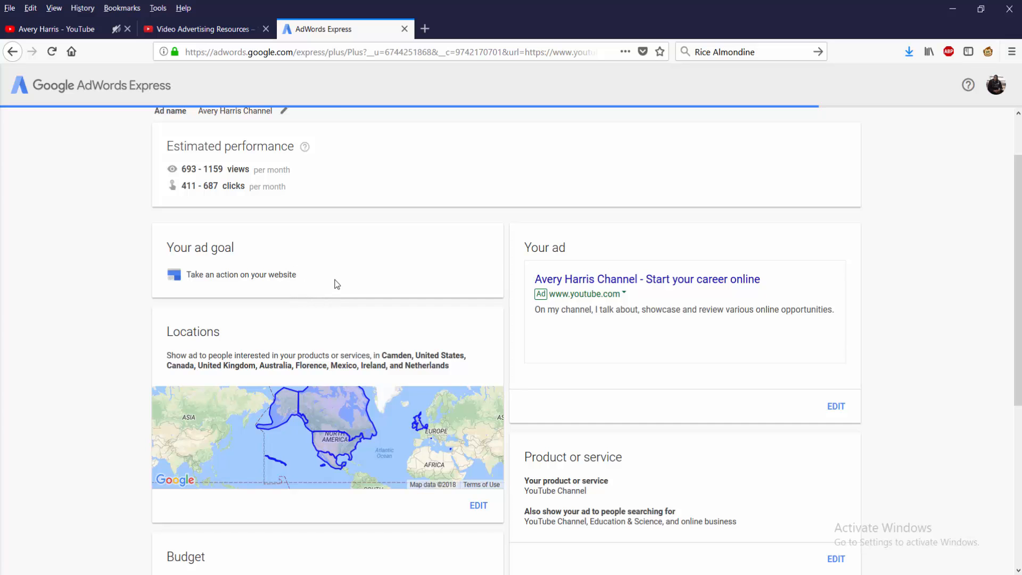
pyautogui.scroll(-1, 337, 283)
pyautogui.scroll(-2, 337, 283)
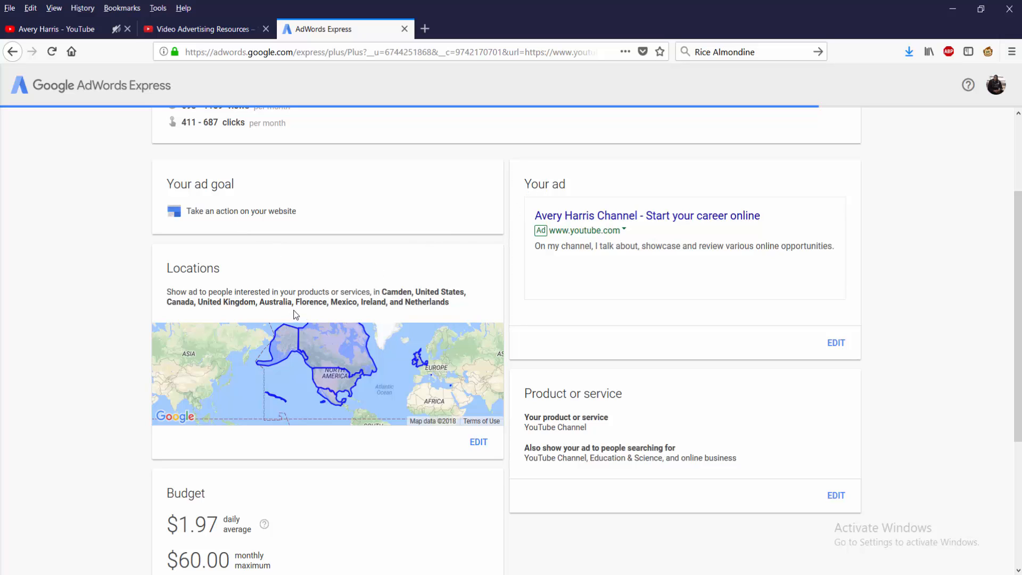
# Search Google for the "Introductory offer" label above the promotional code field and look through the suggested AdWords searches
pyautogui.click(409, 195)
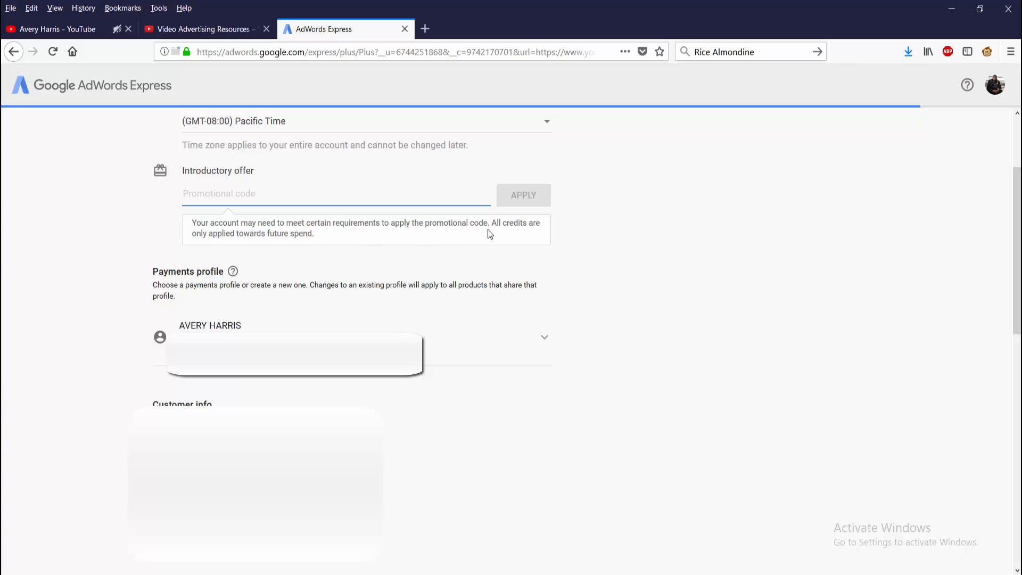
pyautogui.click(181, 176)
pyautogui.moveTo(182, 170); pyautogui.dragTo(263, 170)
pyautogui.rightClick(244, 171)
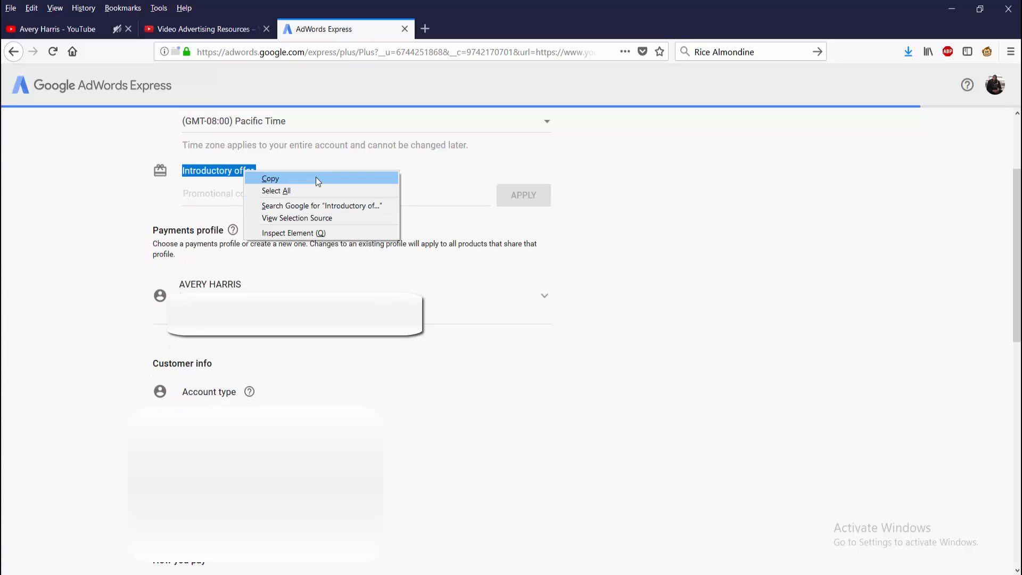
pyautogui.click(313, 205)
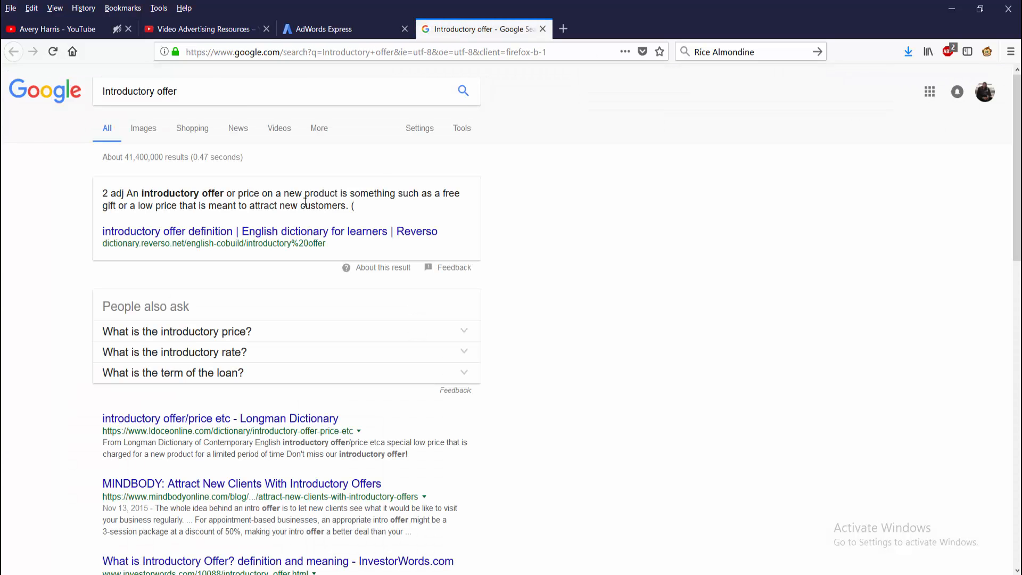
pyautogui.click(258, 91)
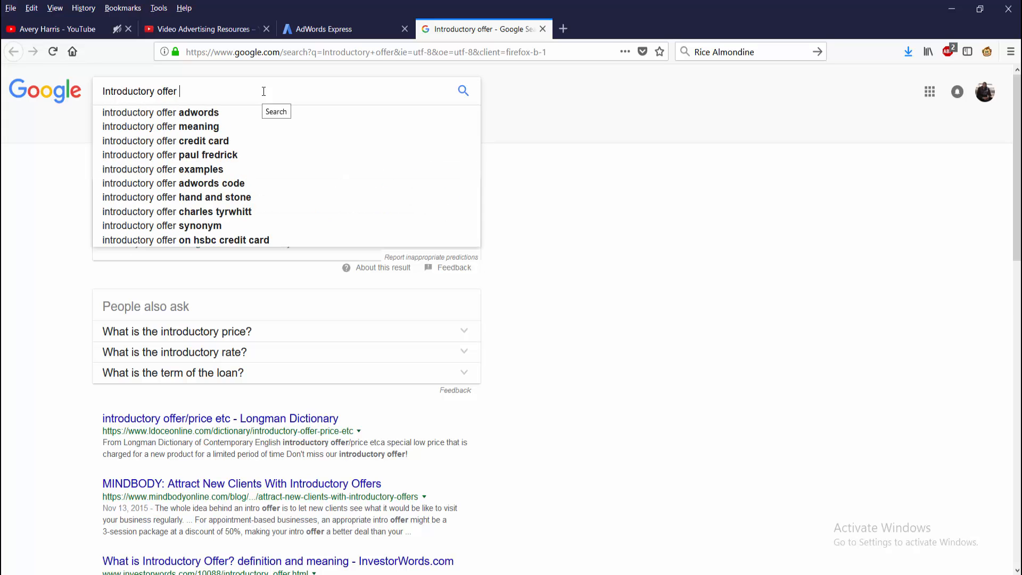
pyautogui.press('Down')
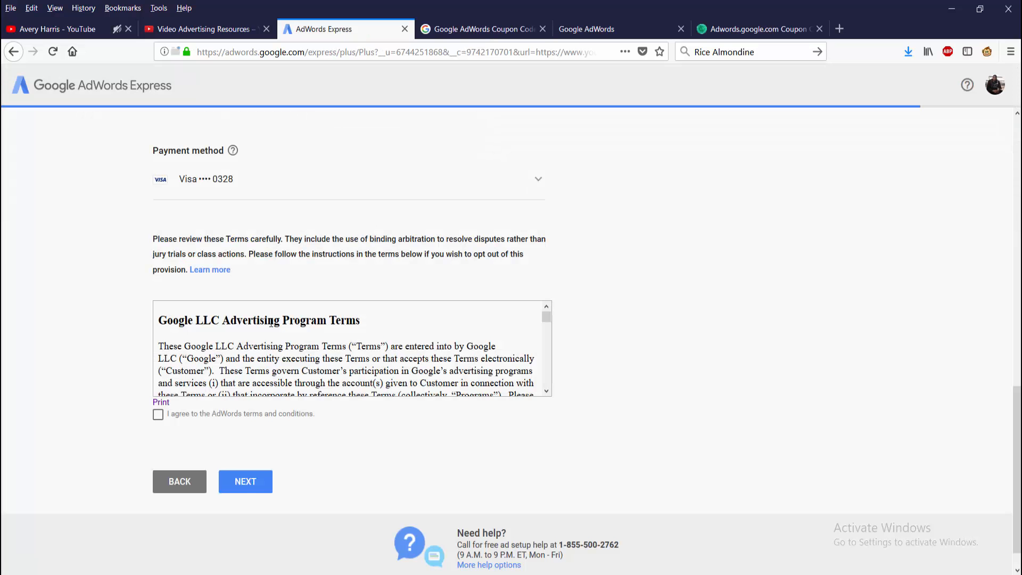
# Read through the Google LLC Advertising Program Terms below the payment method
pyautogui.scroll(-15, 271, 322)
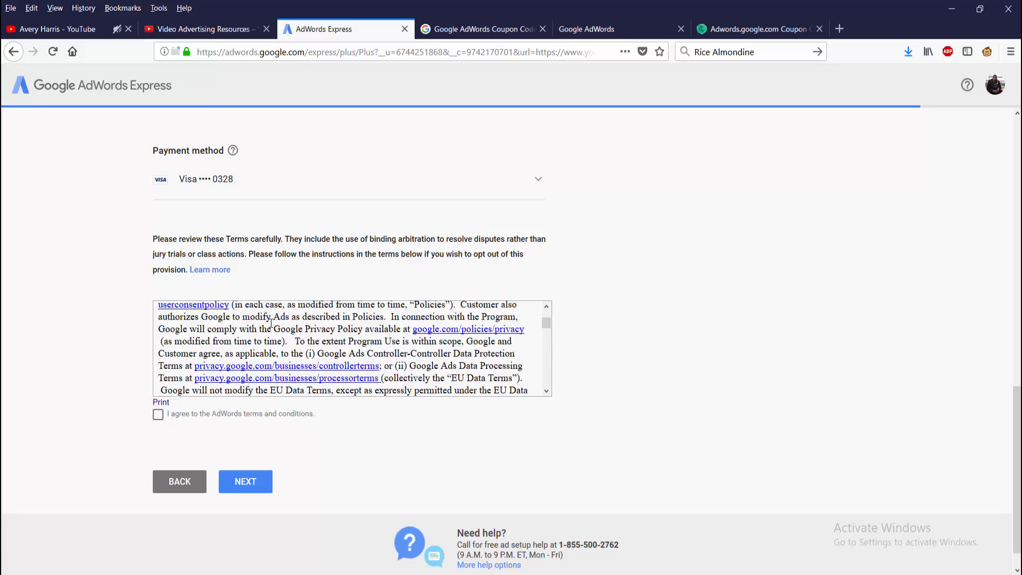
pyautogui.scroll(-15, 270, 324)
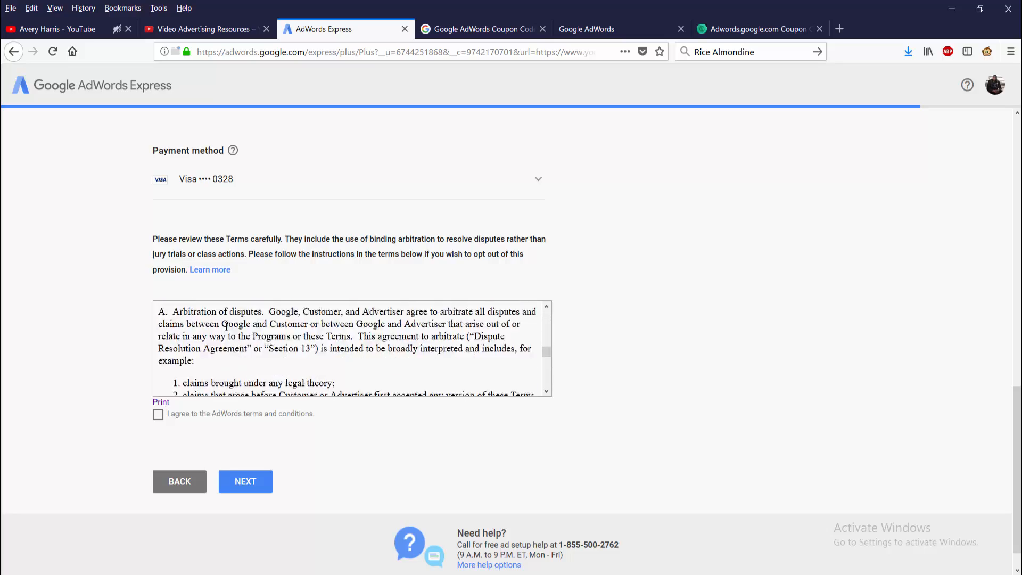
pyautogui.scroll(-10, 224, 335)
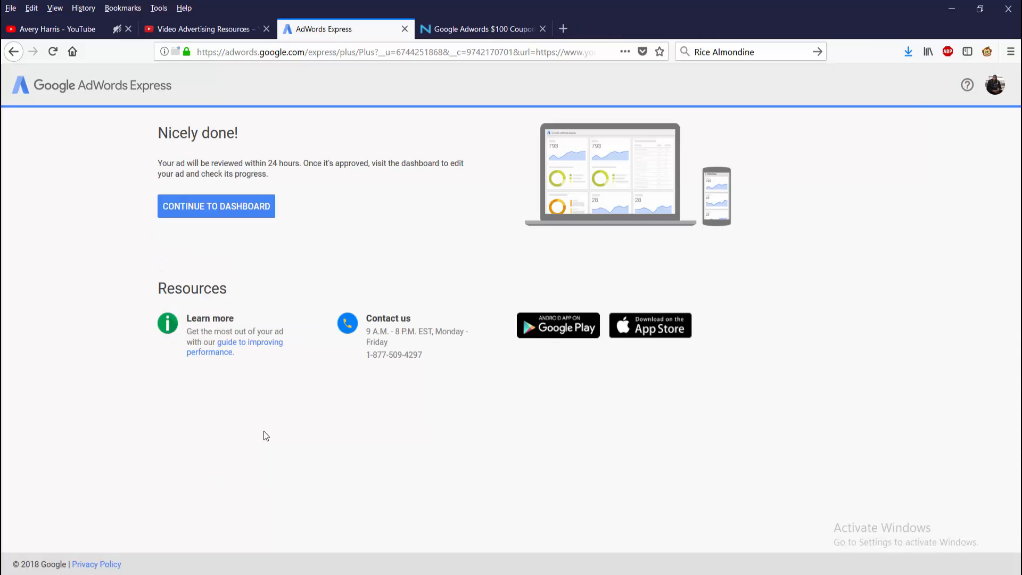
# Continue past the welcome message to the ad dashboard and review the ad's performance statistics and settings
pyautogui.click(244, 214)
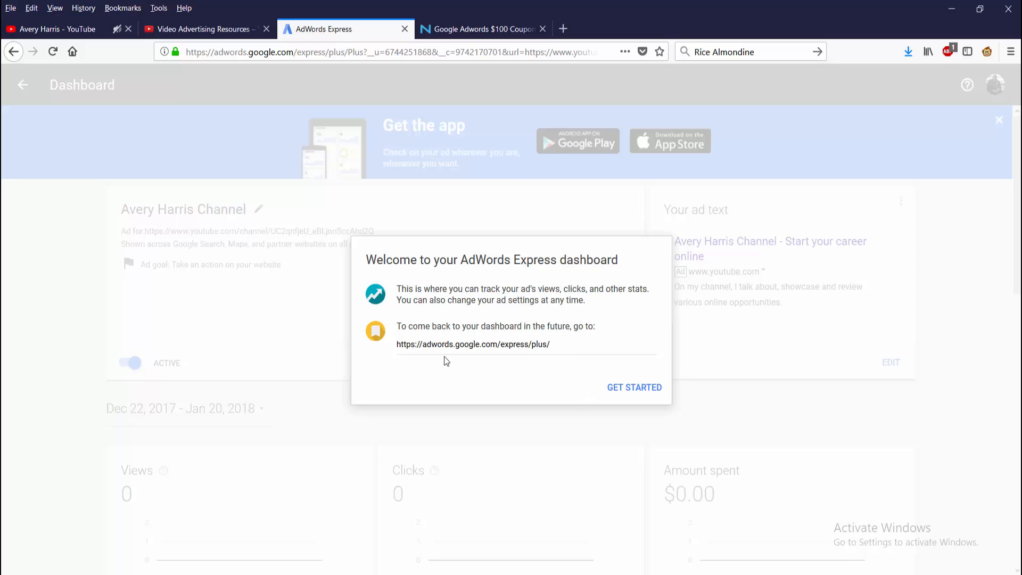
pyautogui.click(633, 390)
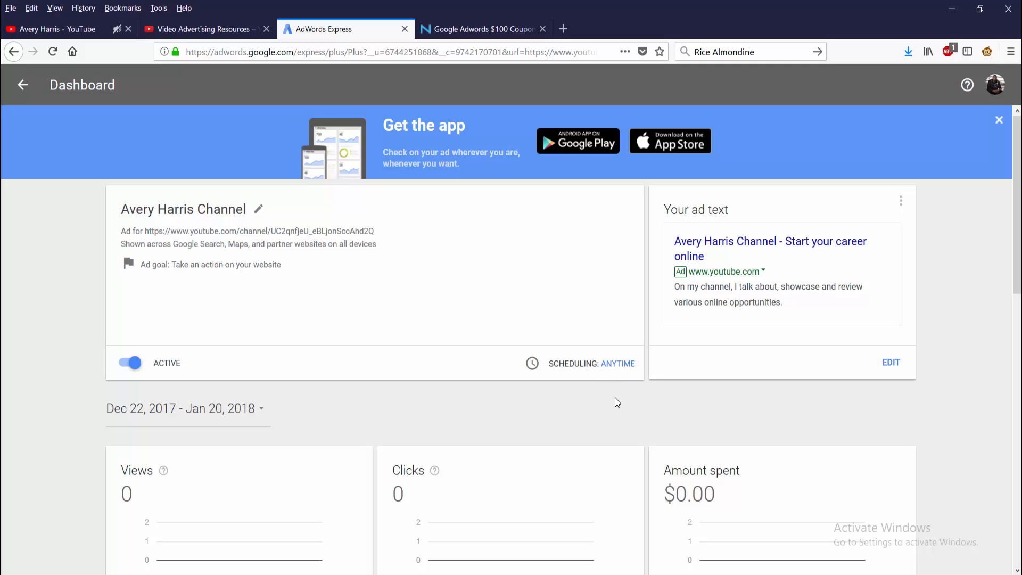
pyautogui.scroll(-6, 615, 398)
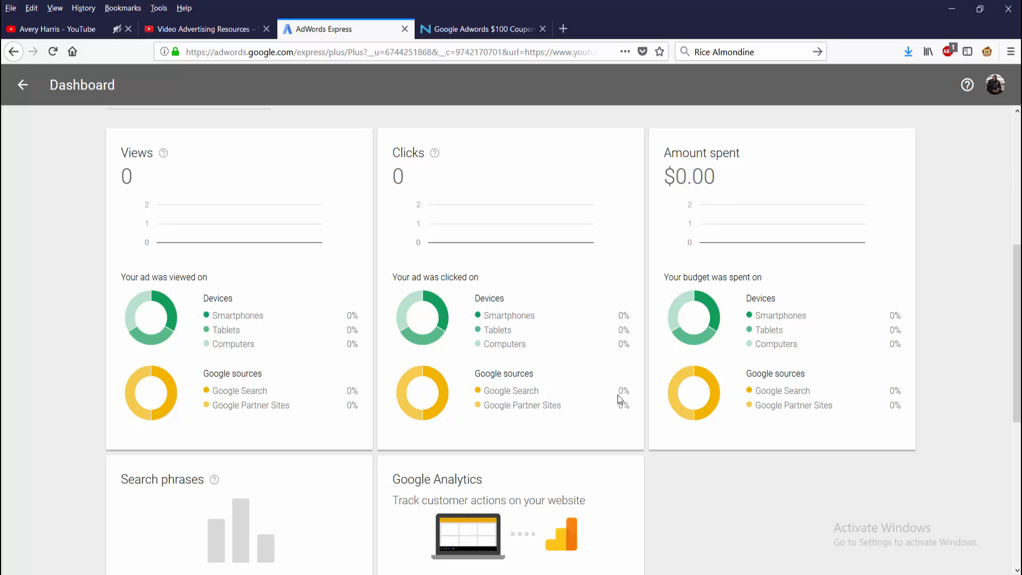
pyautogui.scroll(-2, 638, 429)
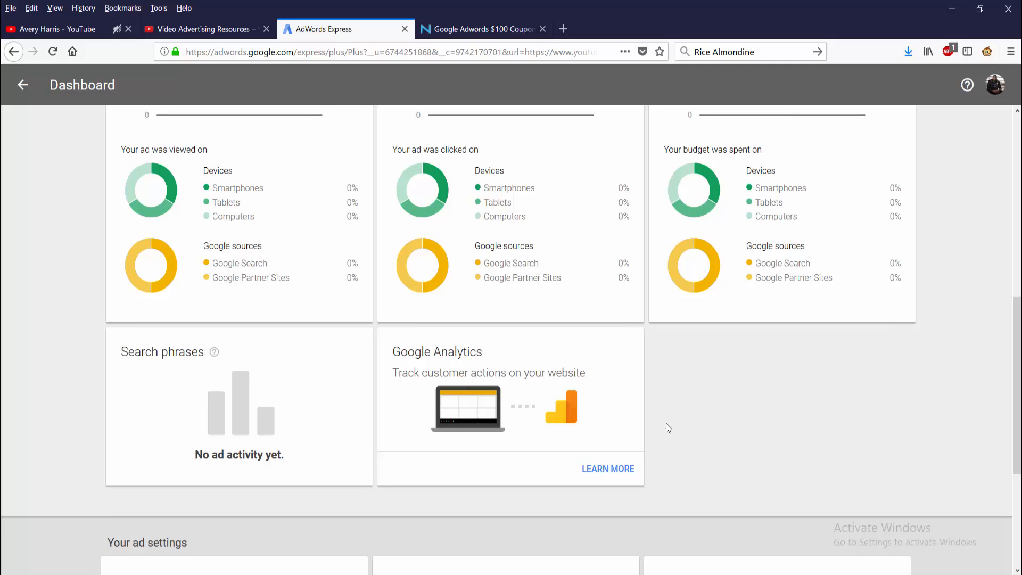
pyautogui.scroll(-4, 666, 425)
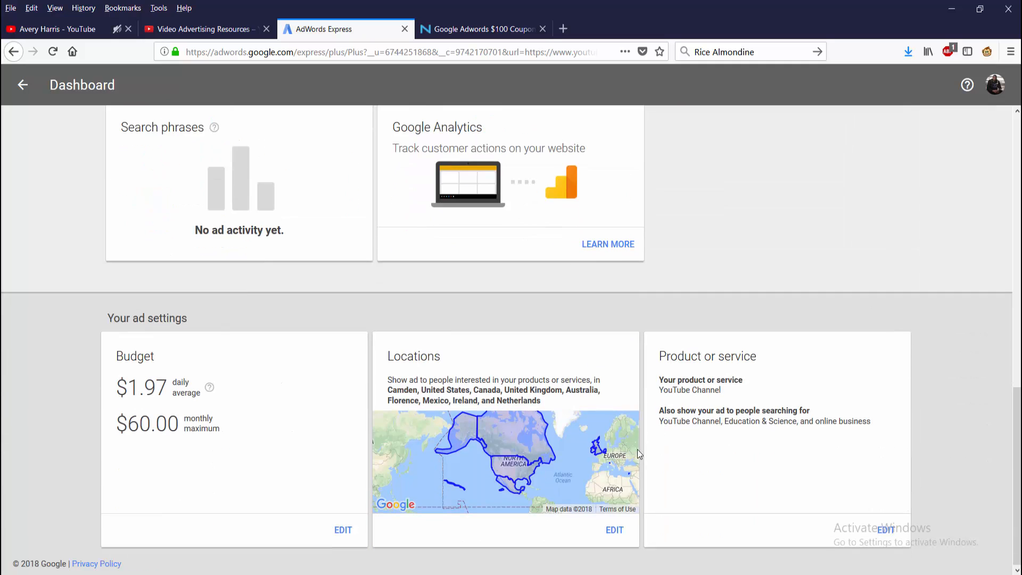